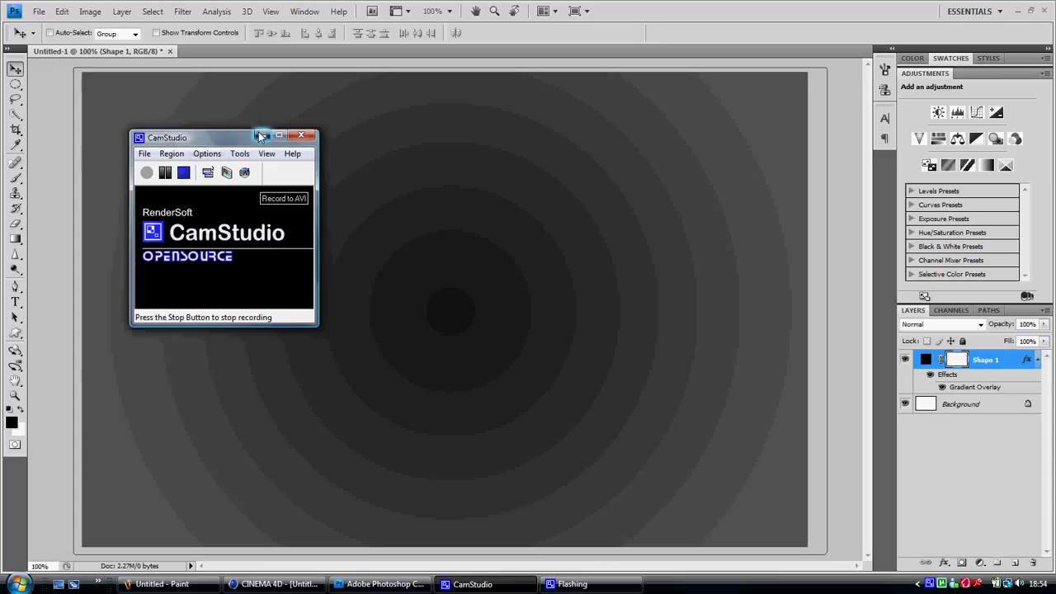
Draw a preset swoosh custom shape across the canvas and move it up and right.
click(15, 333)
click(68, 396)
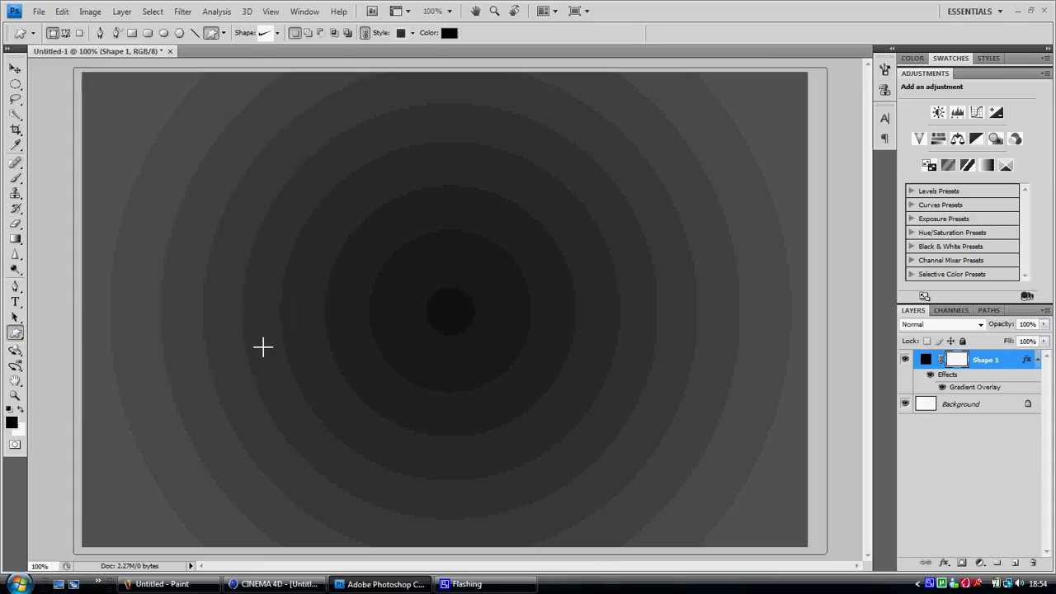
mouse_move(241, 277)
mouse_down()
mouse_move(633, 369)
mouse_move(638, 354)
mouse_move(641, 407)
mouse_move(608, 448)
mouse_move(663, 415)
mouse_move(641, 429)
mouse_move(644, 421)
mouse_up()
key(v)
drag(452, 387, 476, 331)
Give the Shape 2 swoosh a black colour overlay.
click(980, 487)
click(1005, 361)
double_click(1005, 361)
click(691, 204)
click(911, 78)
click(726, 401)
text(0)
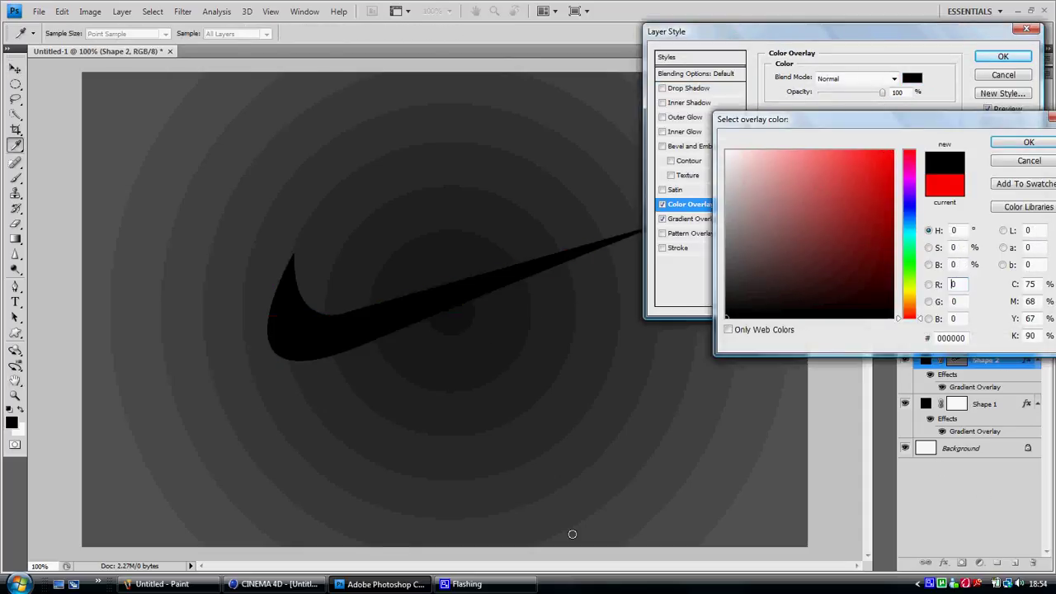
key(Return)
Add a white stroke to the swoosh and shift it slightly left and down.
click(681, 249)
click(803, 161)
click(1029, 142)
click(1004, 56)
drag(602, 223, 498, 271)
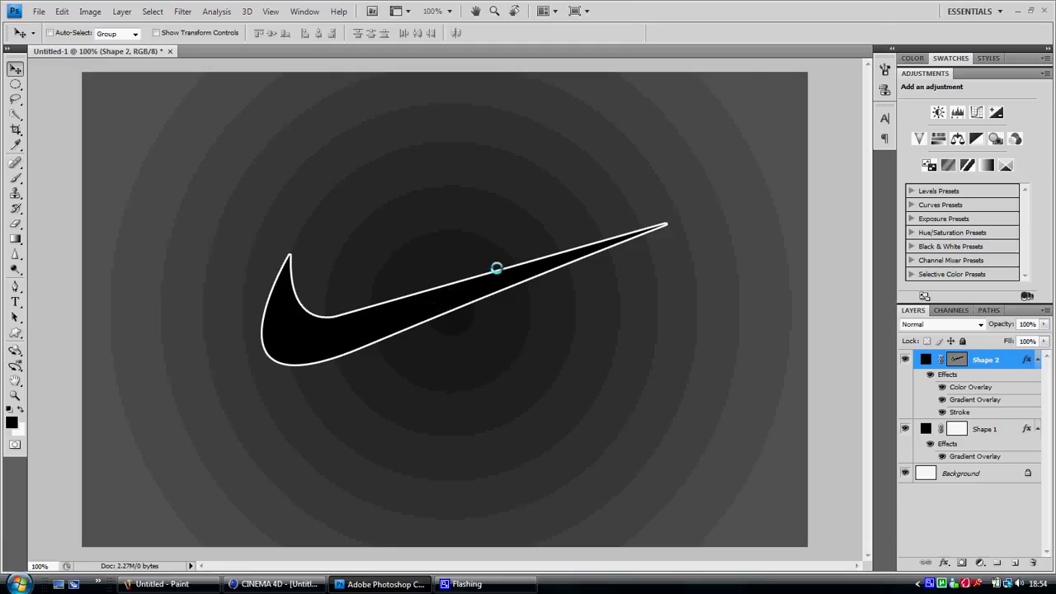
Delete the Shape 2 swoosh layer and switch to the standard Pen Tool in paths mode.
key(Delete)
click(15, 286)
drag(13, 289, 41, 285)
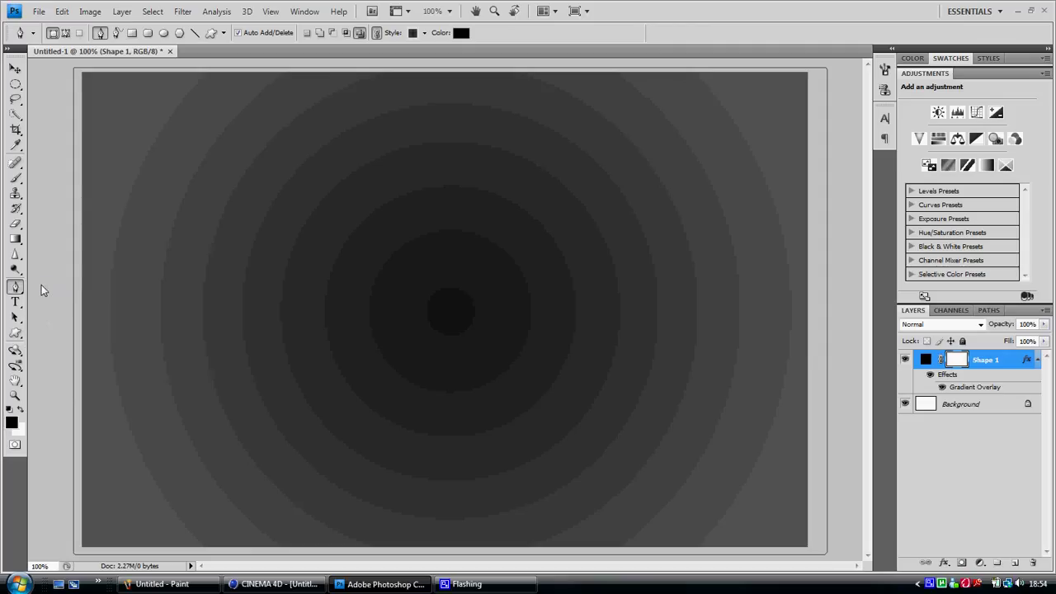
click(976, 452)
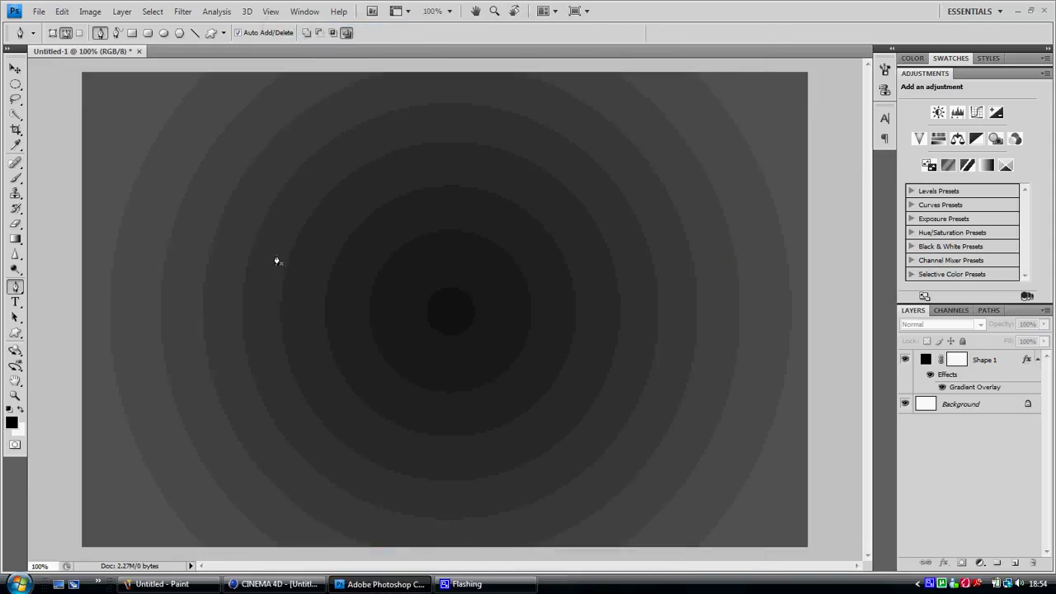
Trace a closed swoosh work path with pen anchors over the concentric rings.
click(276, 255)
mouse_move(366, 368)
mouse_down()
mouse_move(473, 289)
mouse_move(501, 248)
mouse_move(537, 264)
mouse_move(570, 302)
mouse_move(564, 285)
mouse_up()
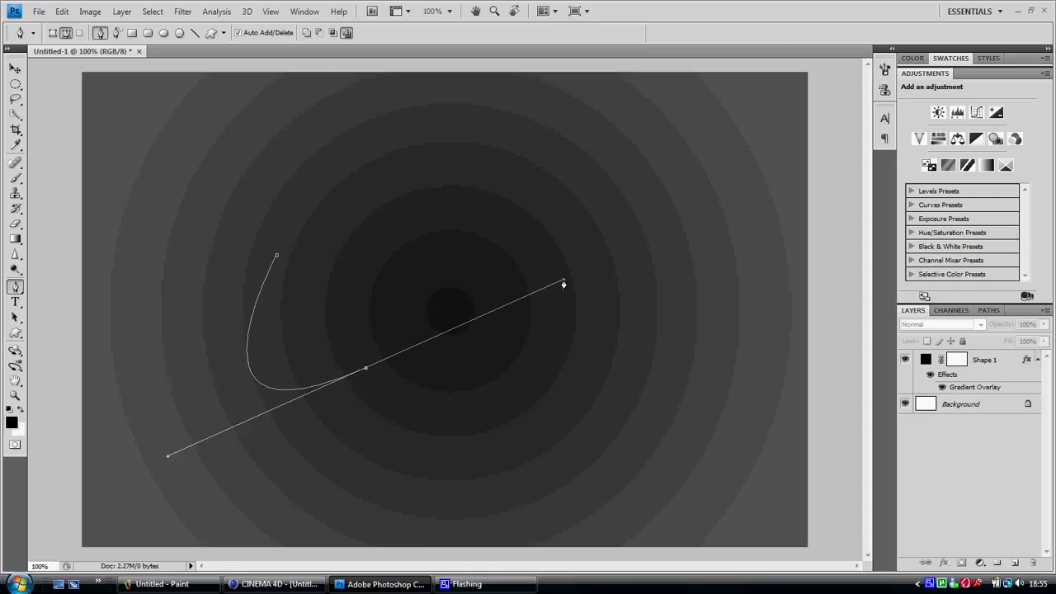
click(716, 214)
click(328, 331)
mouse_move(275, 258)
mouse_down()
mouse_move(274, 175)
mouse_move(297, 153)
mouse_move(288, 162)
mouse_up()
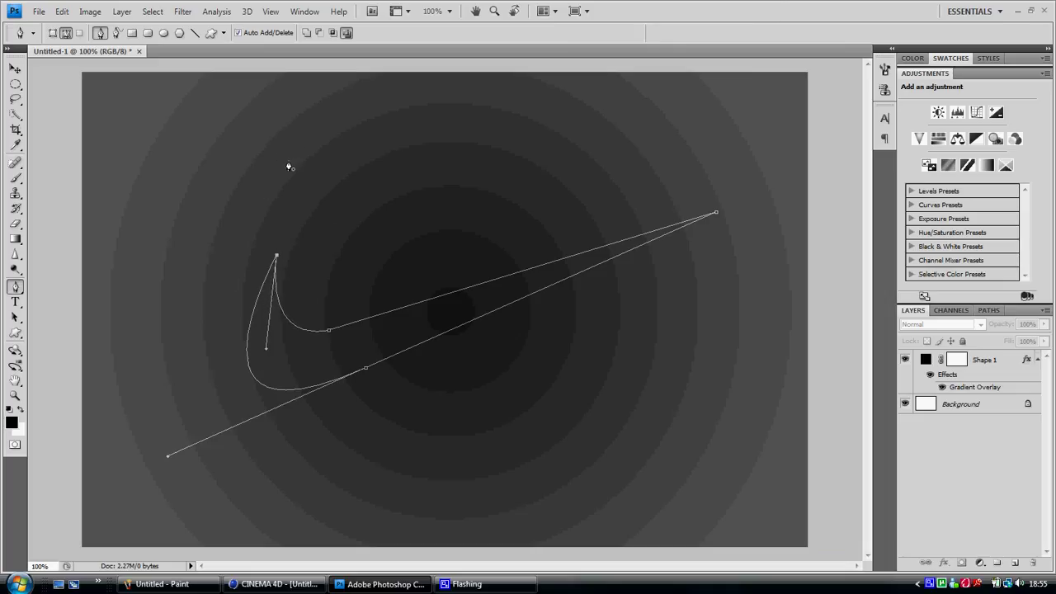
key(Return)
click(990, 311)
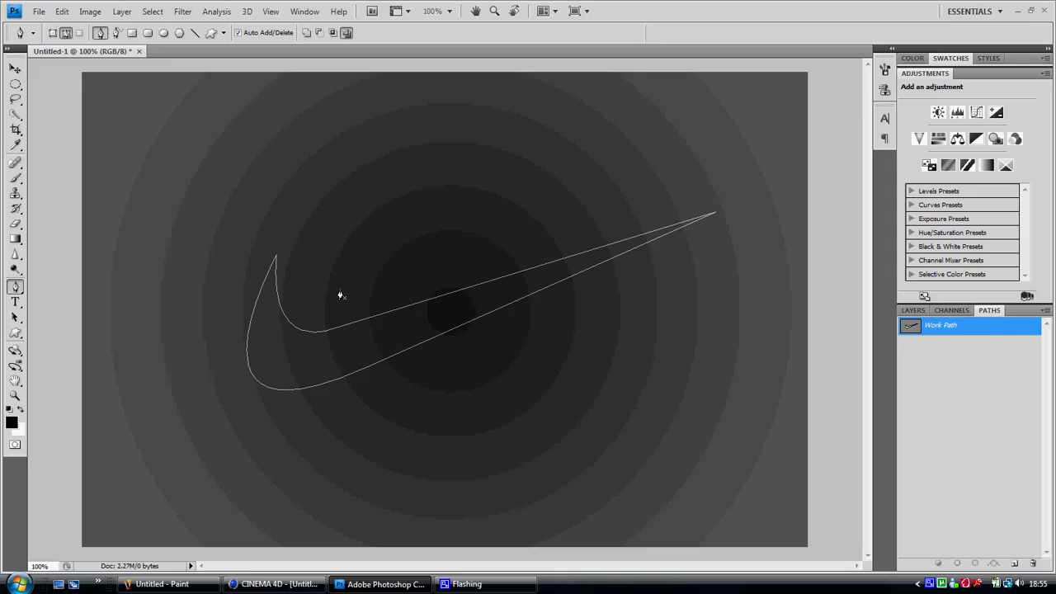
Define the swoosh path as custom shape 'Nikey Tick', then delete the Work Path.
right_click(316, 338)
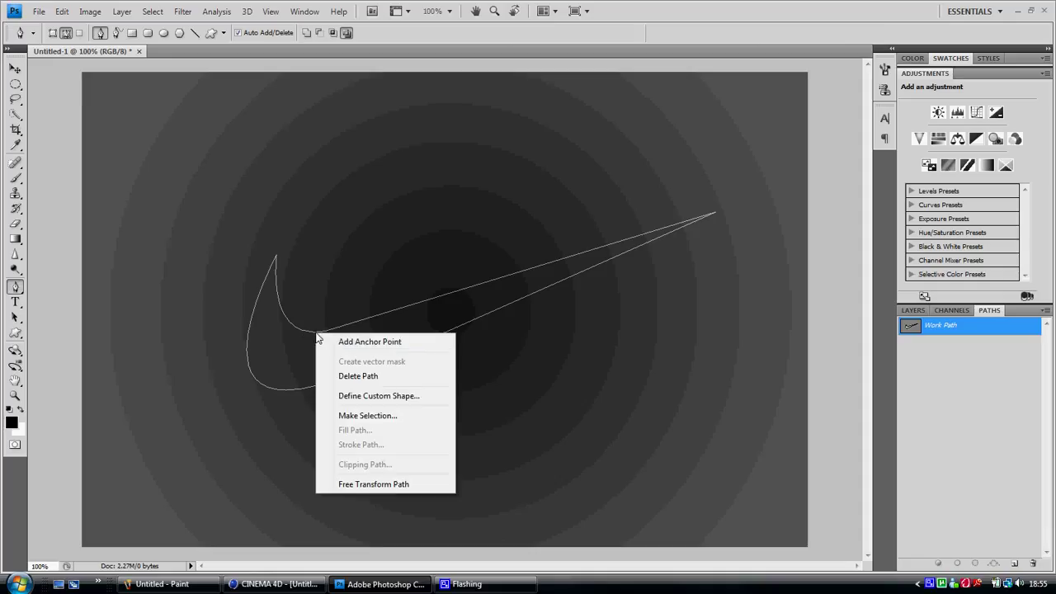
click(368, 395)
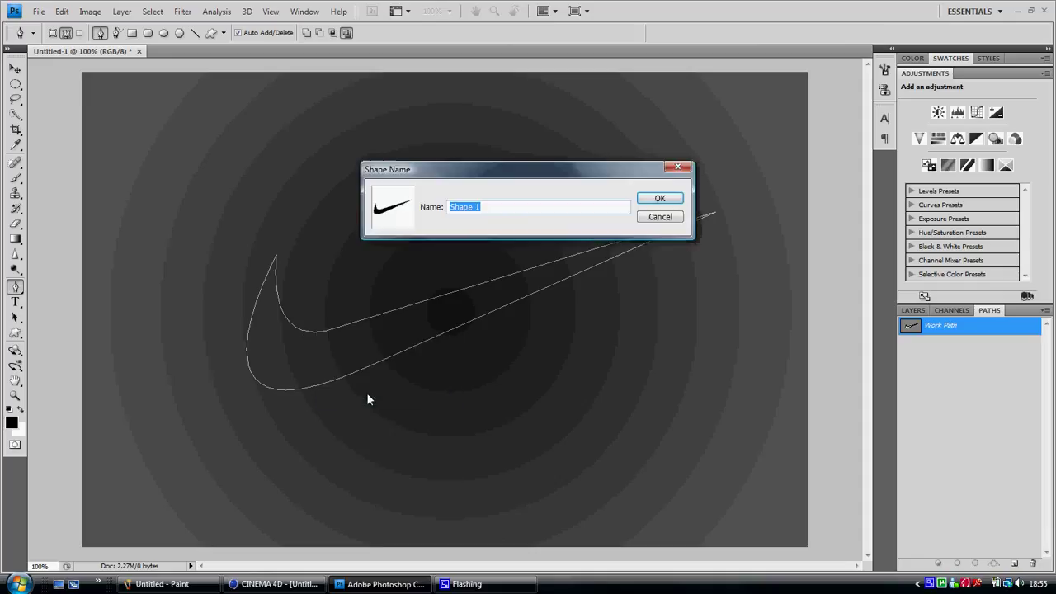
key(Caps_Lock)
text(N)
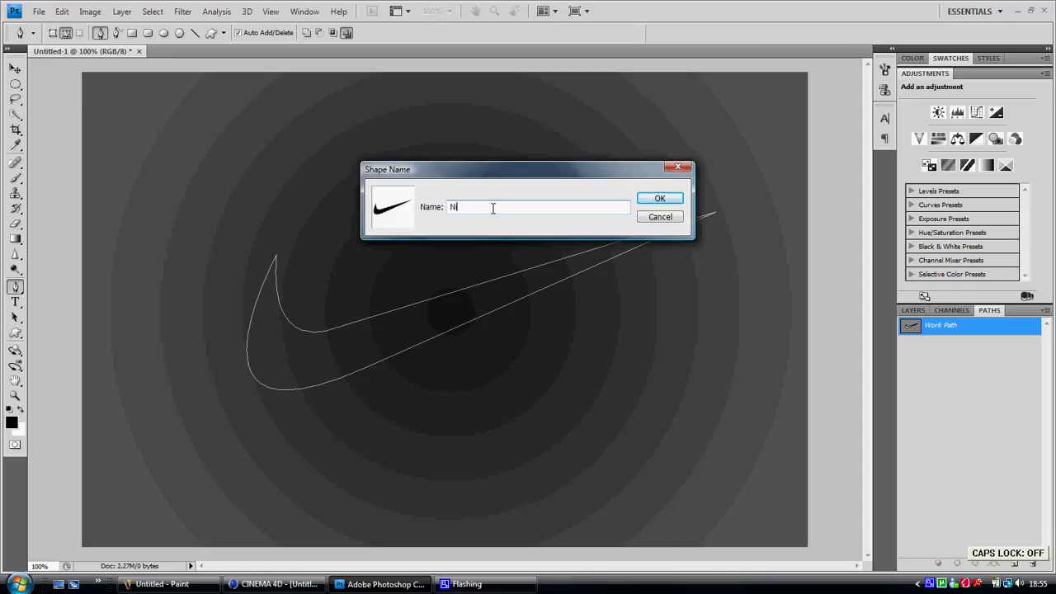
text(key )
text(k)
key(Return)
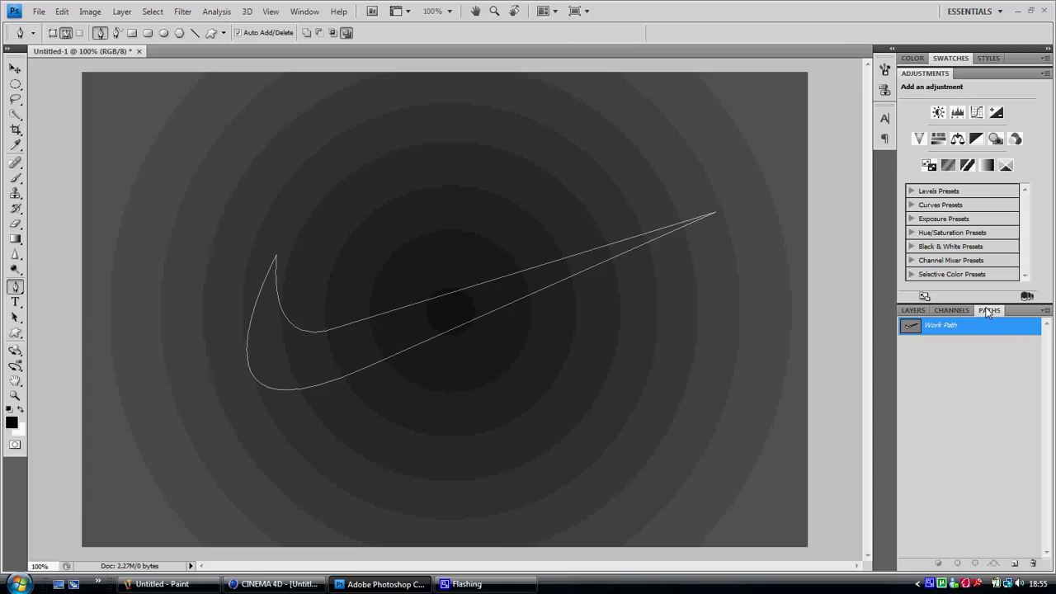
key(Delete)
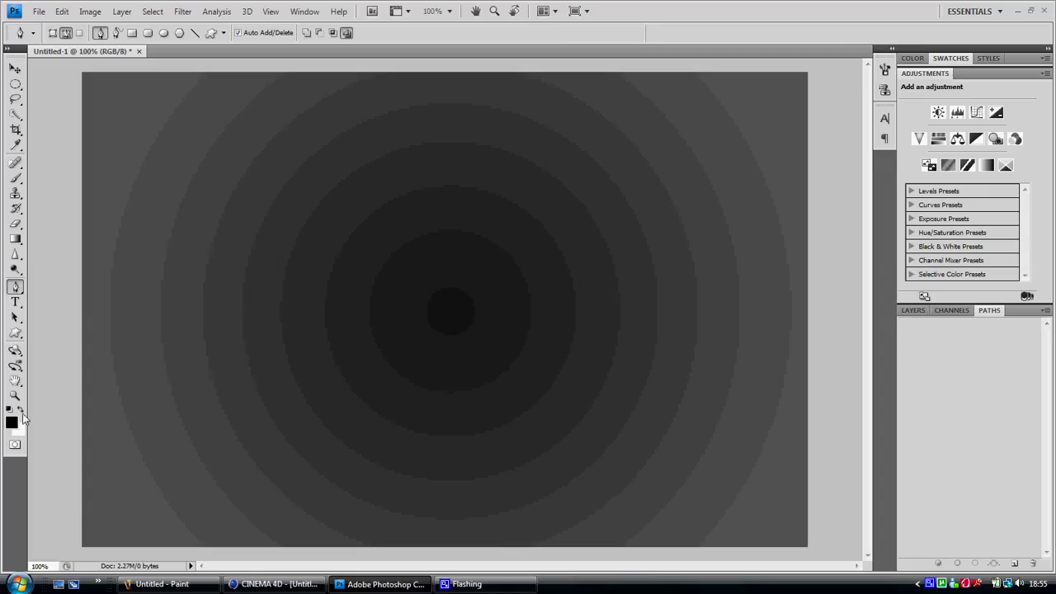
Draw the 'Nikey Tick' custom shape large across the left-centre of the canvas.
drag(15, 333, 91, 398)
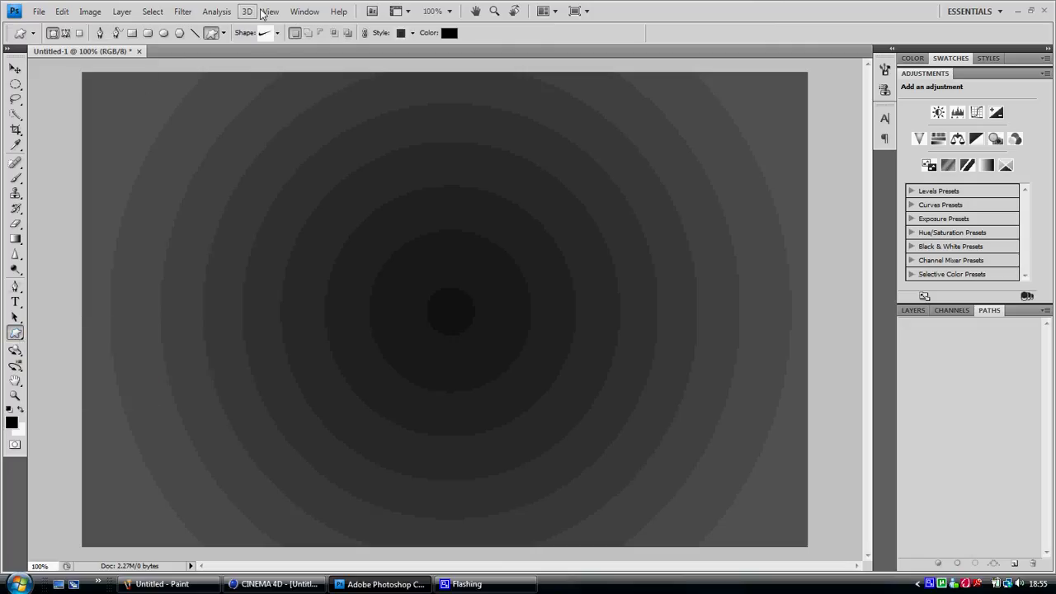
click(279, 33)
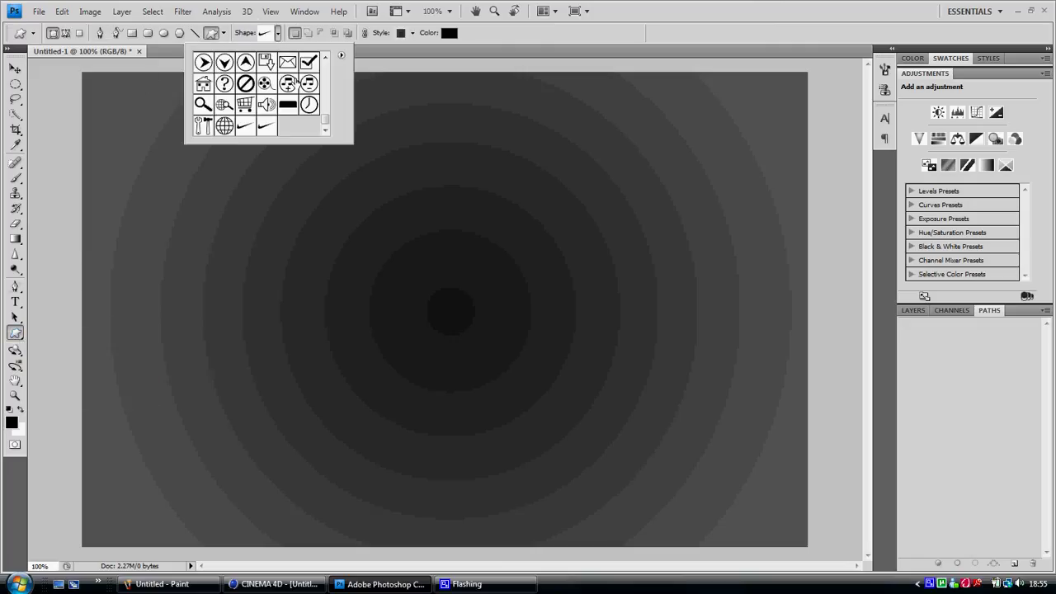
click(266, 125)
click(439, 238)
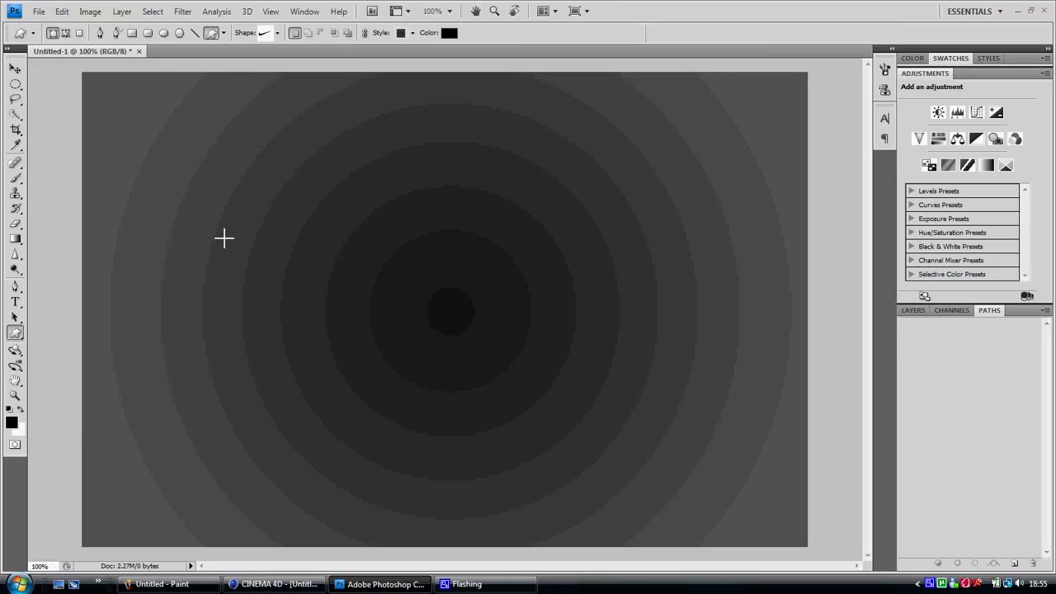
mouse_move(220, 232)
mouse_down()
mouse_move(730, 482)
mouse_move(687, 352)
mouse_move(802, 382)
mouse_up()
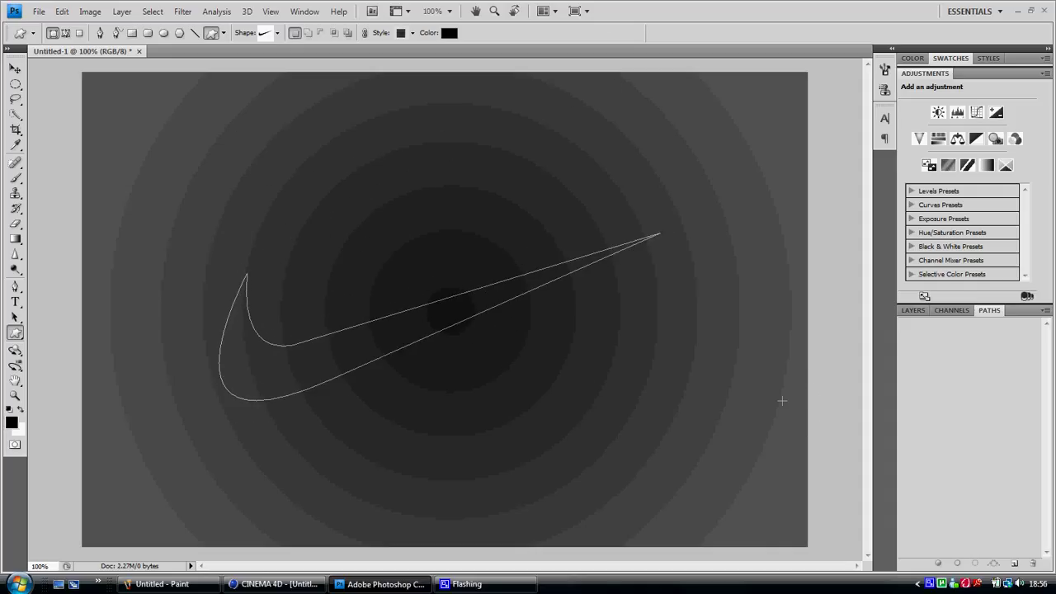
drag(802, 382, 782, 400)
Nudge the new swoosh slightly up and to the right.
key(v)
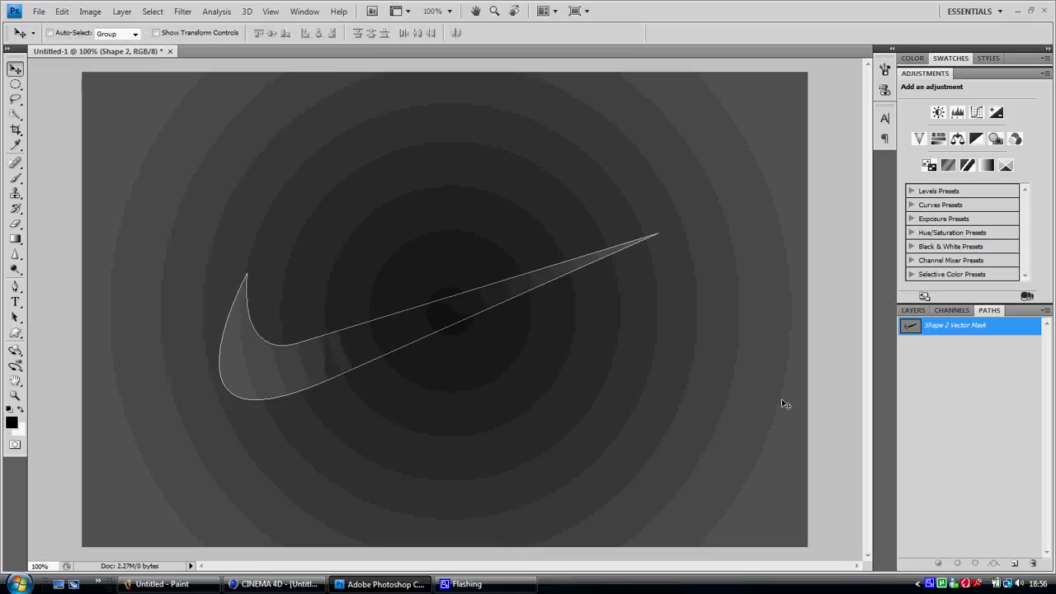
drag(446, 331, 470, 311)
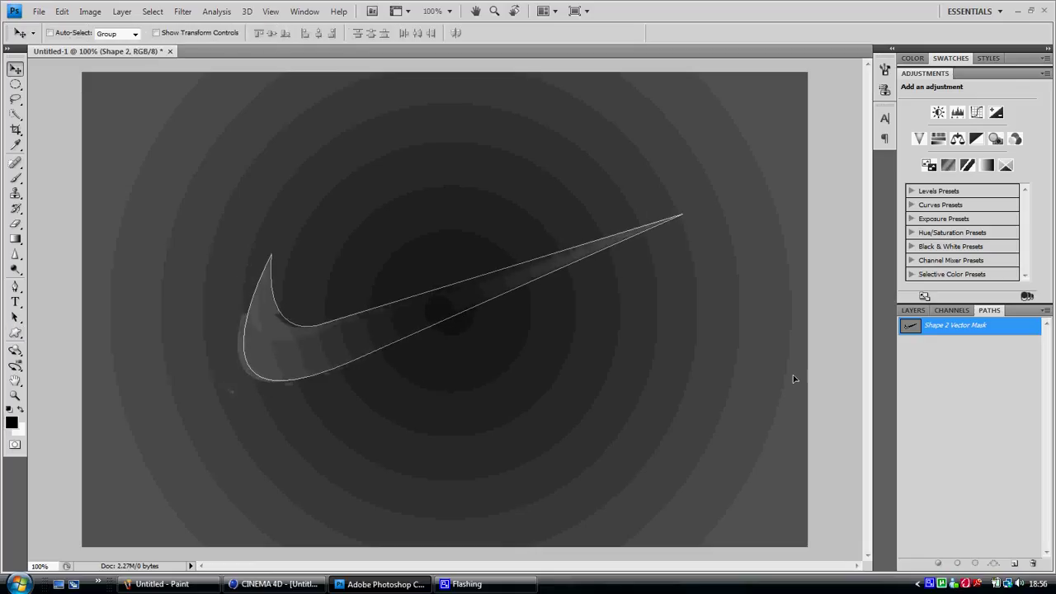
click(914, 311)
click(1030, 460)
Give Shape 2 a mid-grey colour overlay sampled from the canvas.
double_click(1008, 360)
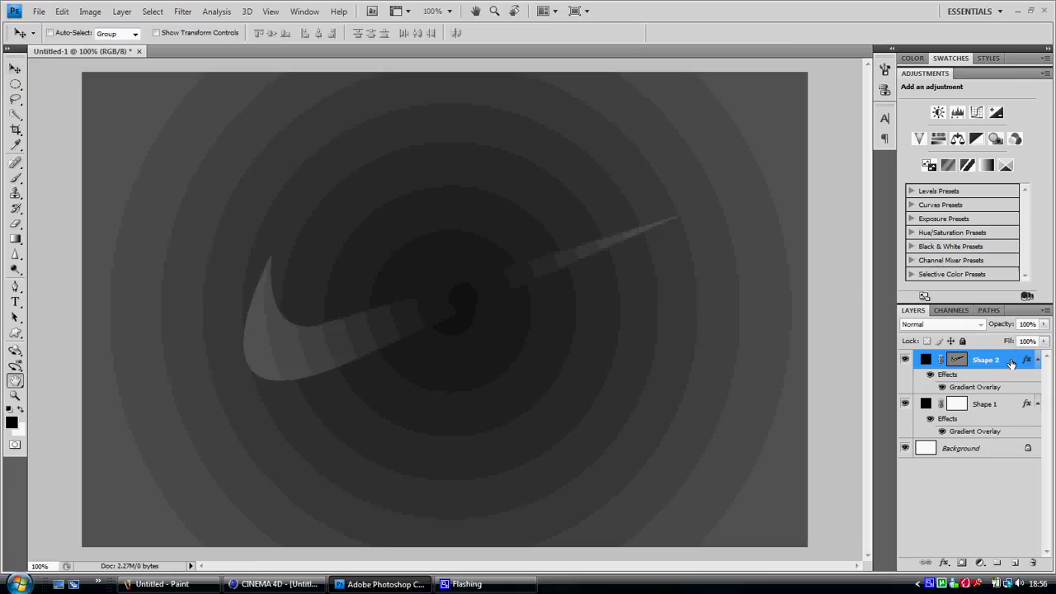
click(690, 205)
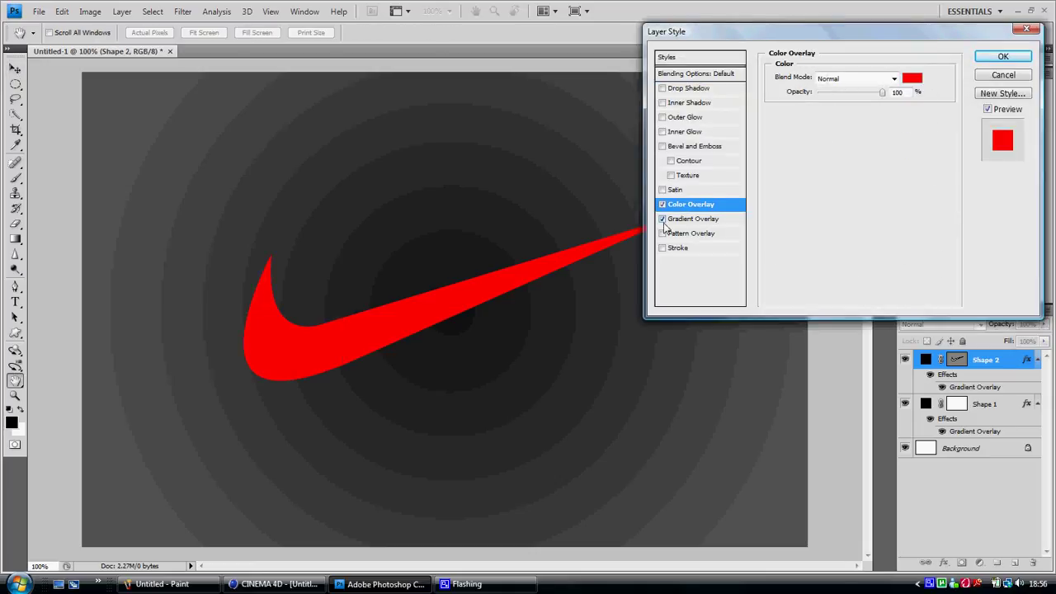
click(912, 77)
click(645, 299)
click(620, 262)
key(Return)
Add a 2 px stroke to the grey swoosh.
click(675, 249)
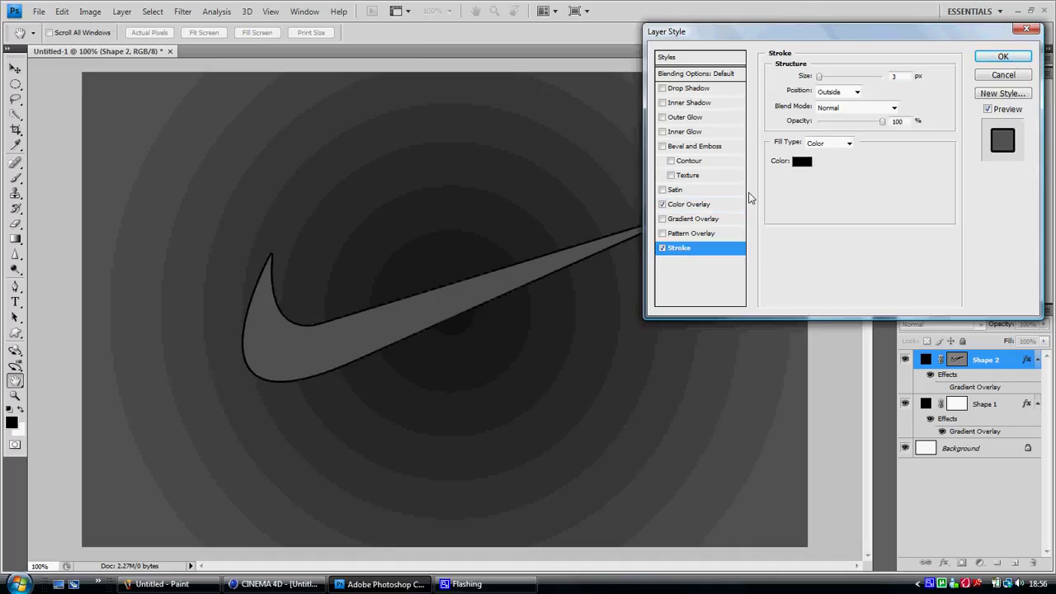
double_click(900, 76)
text(2)
key(Return)
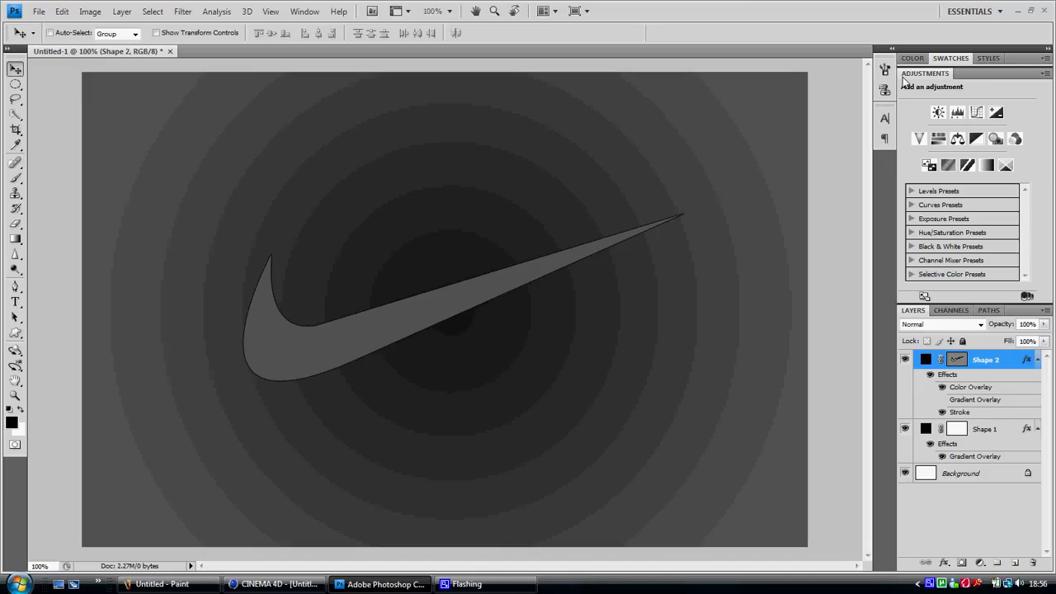
Switch off the swoosh's stroke effect so it has no outline.
key(h)
double_click(1012, 367)
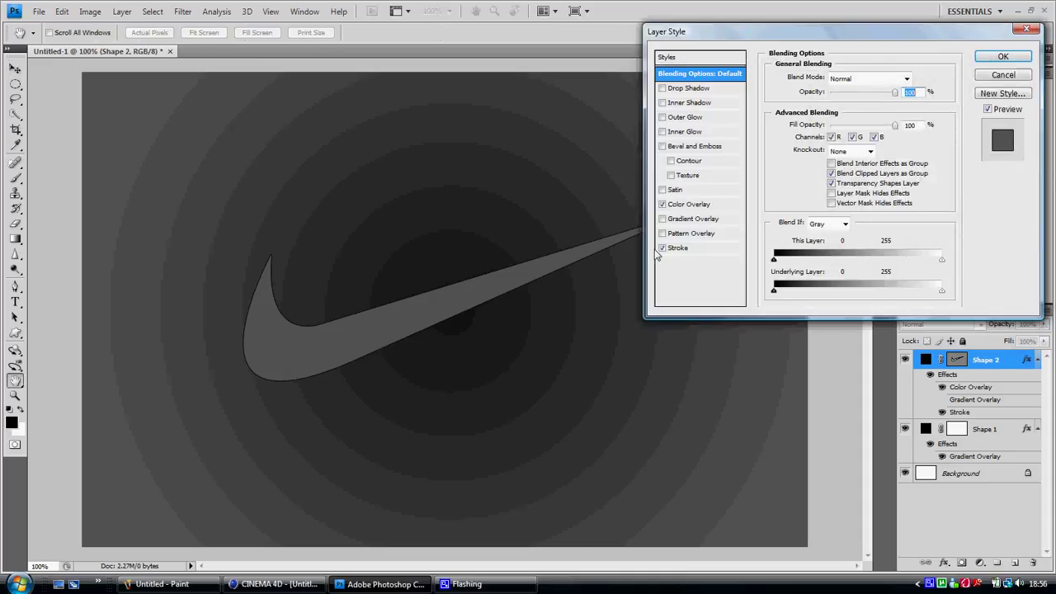
click(663, 248)
key(Return)
key(v)
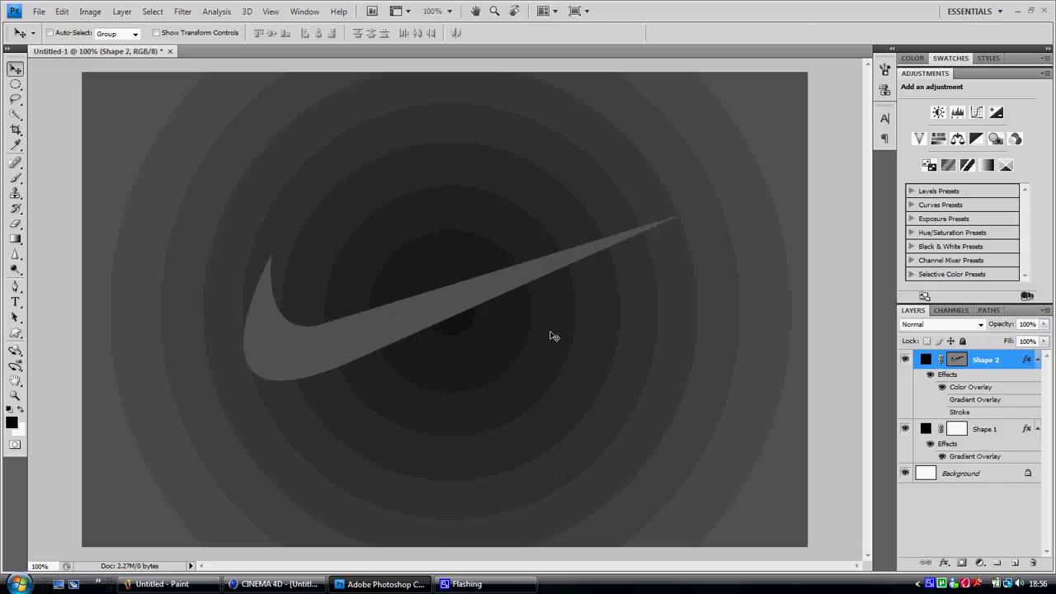
Duplicate Shape 2 repeatedly with Ctrl+J into a stack of offset swoosh copies.
key(ctrl+j)
key(ctrl+j)
key(ctrl+j)
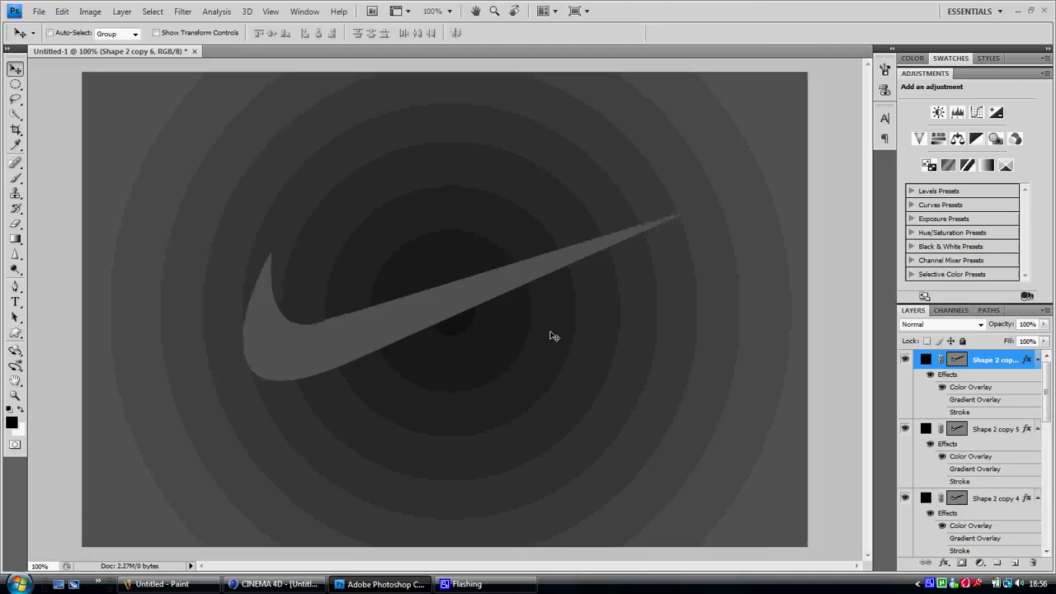
key(ctrl+j)
key(ctrl+j)
key(ctrl+j)
key(ctrl+j)
key(ctrl+j)
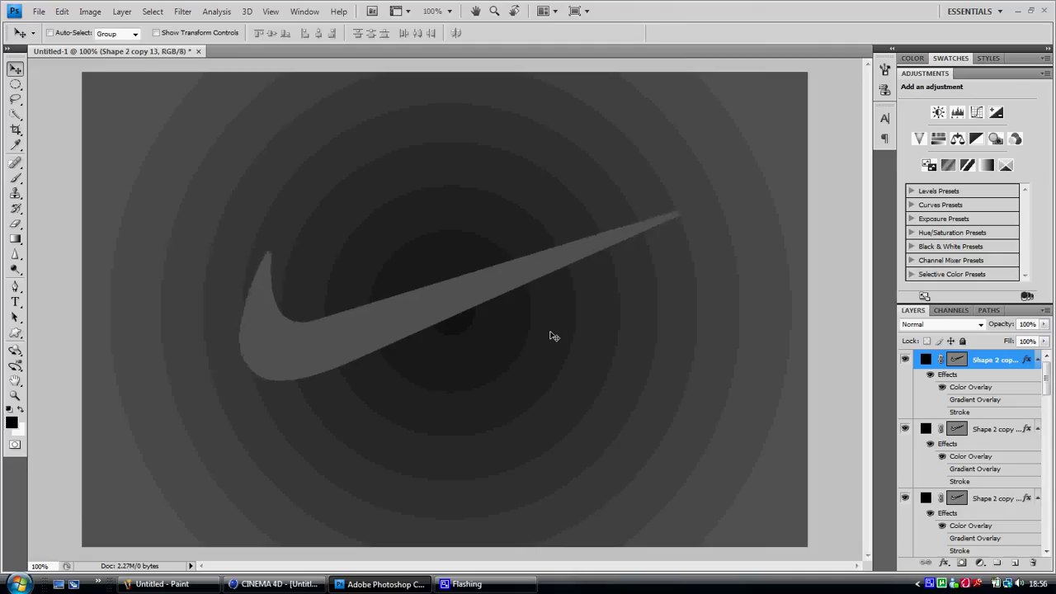
key(ctrl+j)
key(ctrl+j)
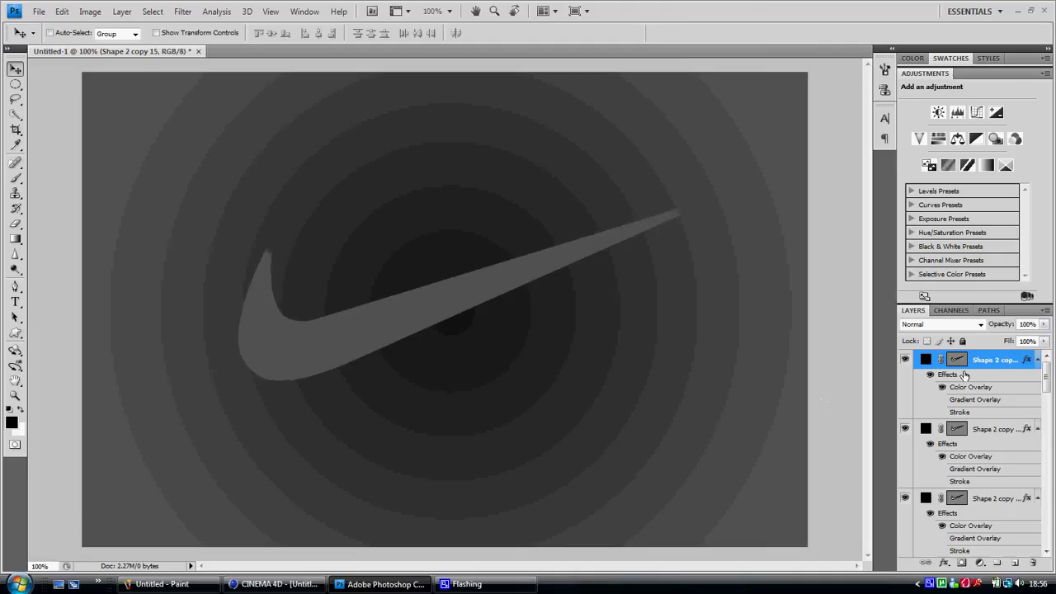
scroll(1046, 389, down, 1)
scroll(1047, 390, up, 1)
double_click(1021, 74)
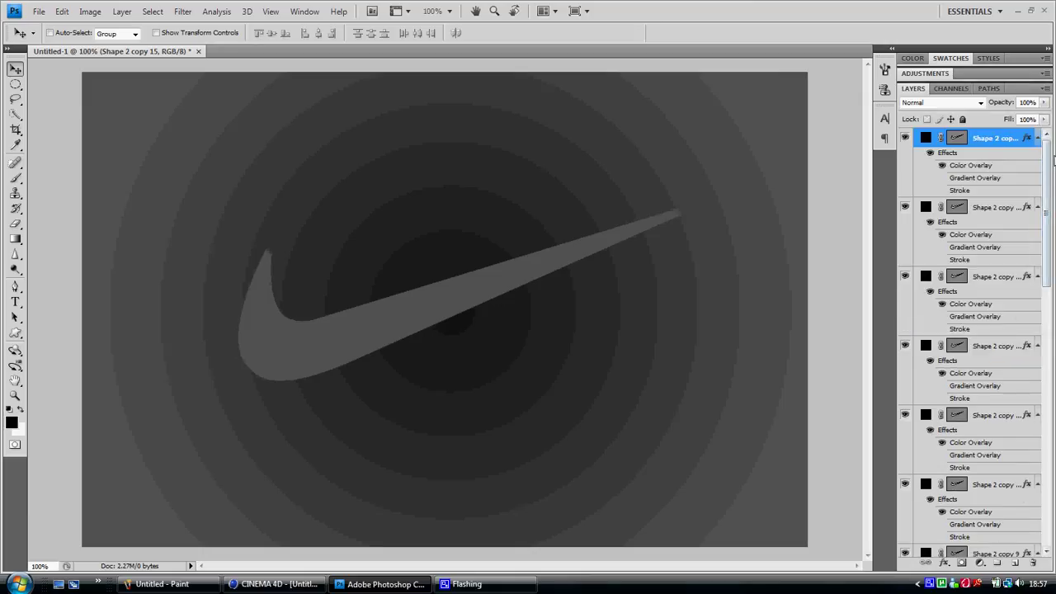
drag(1051, 160, 1033, 466)
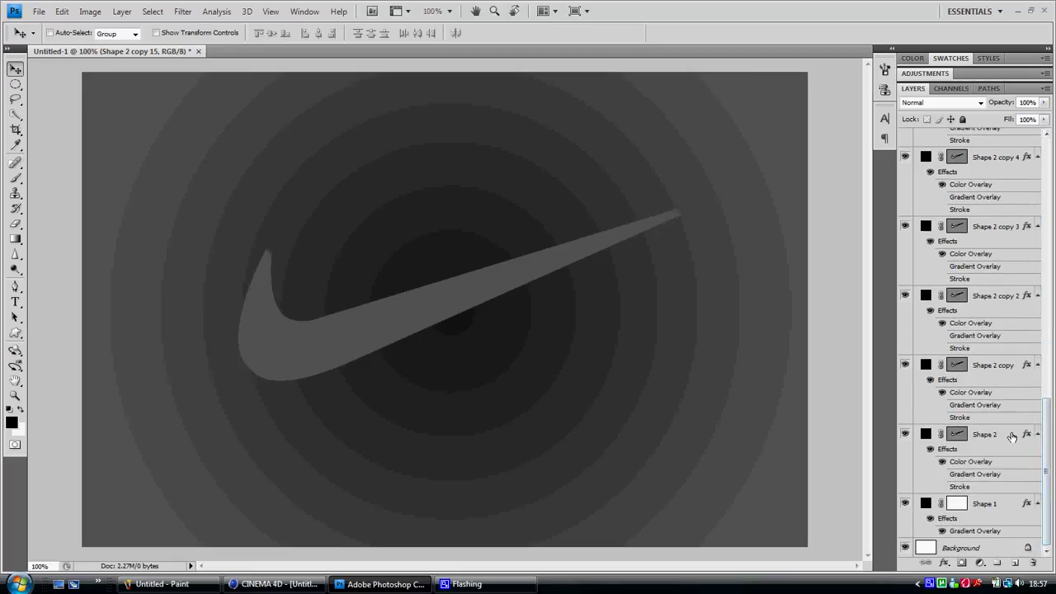
Merge the swoosh copies into Shape 2 copy 15 and move it below Shape 2.
shift+click(1000, 372)
right_click(999, 372)
click(974, 329)
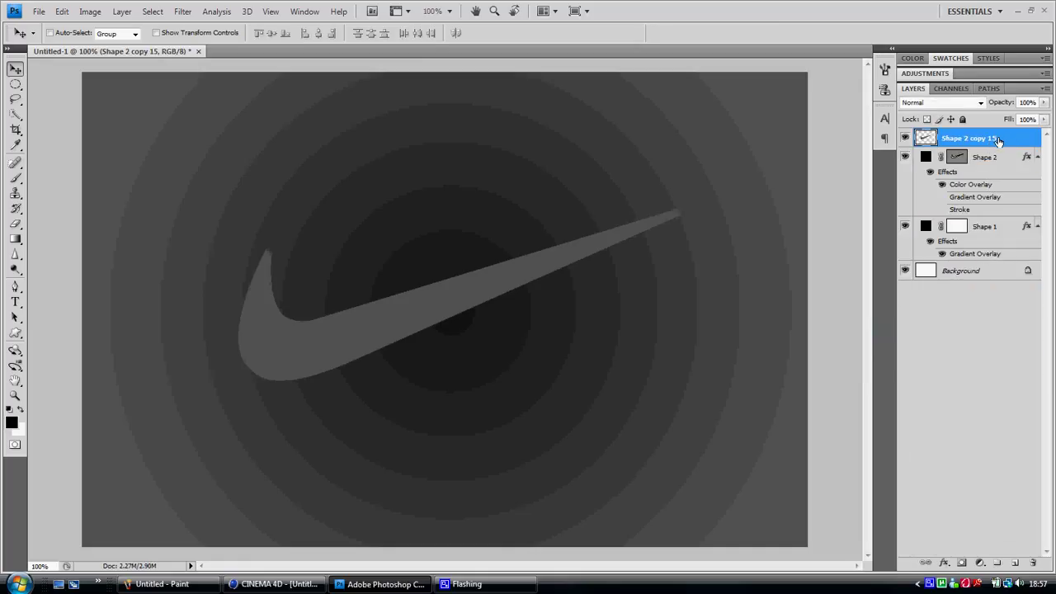
drag(1009, 141, 1013, 218)
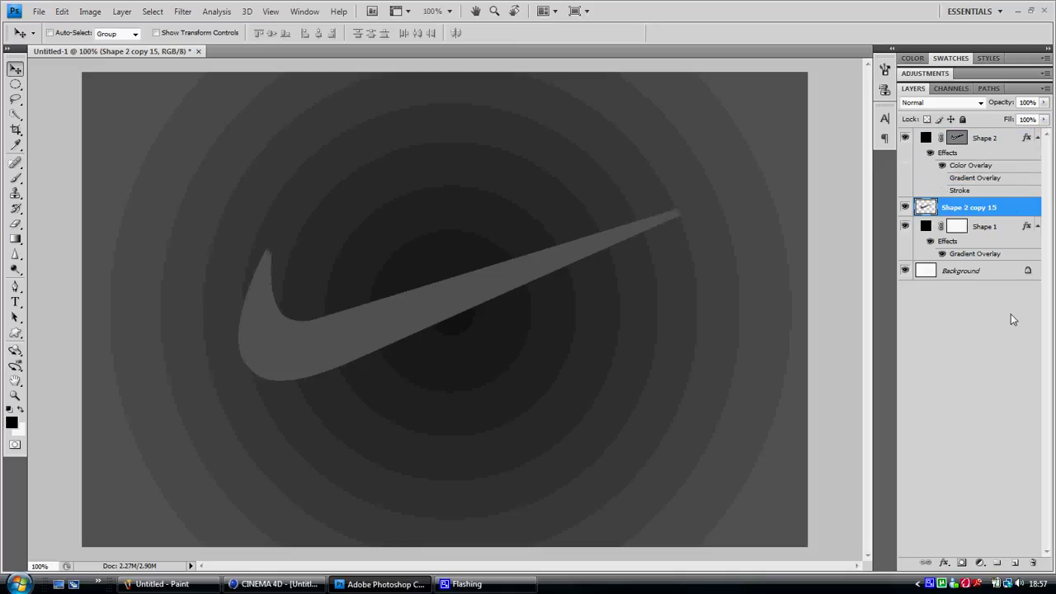
Apply a black colour overlay to the merged Shape 2 copy 15 layer.
double_click(1010, 208)
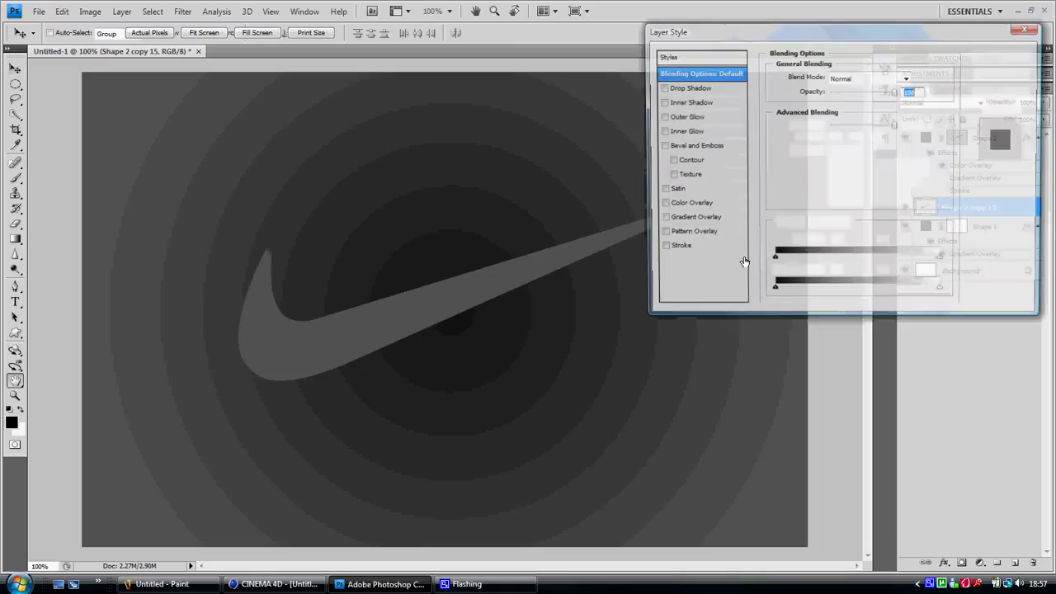
click(685, 204)
click(912, 78)
drag(802, 185, 606, 467)
key(Return)
key(Return)
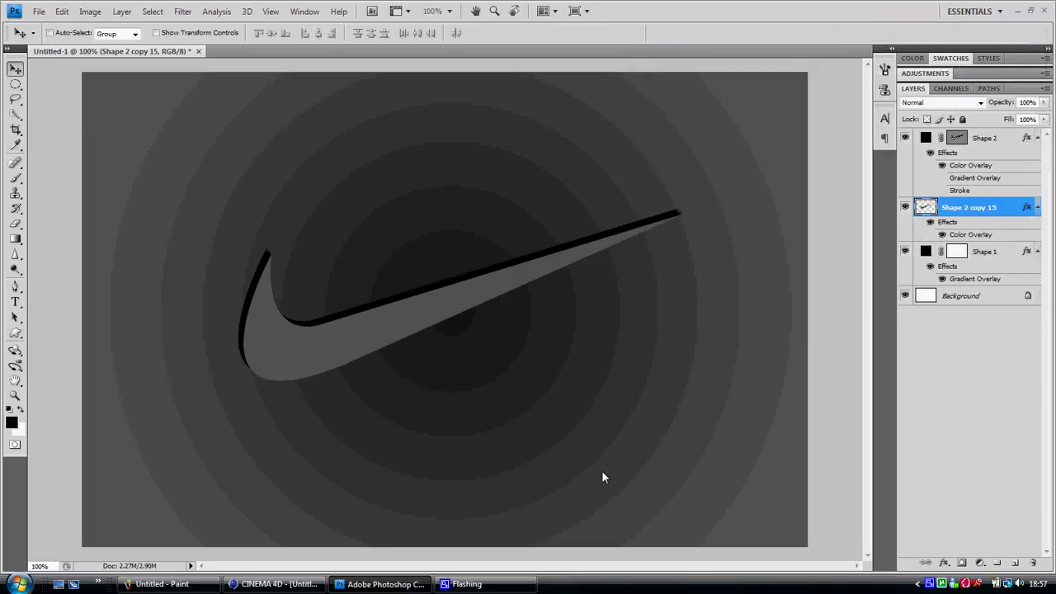
double_click(1007, 210)
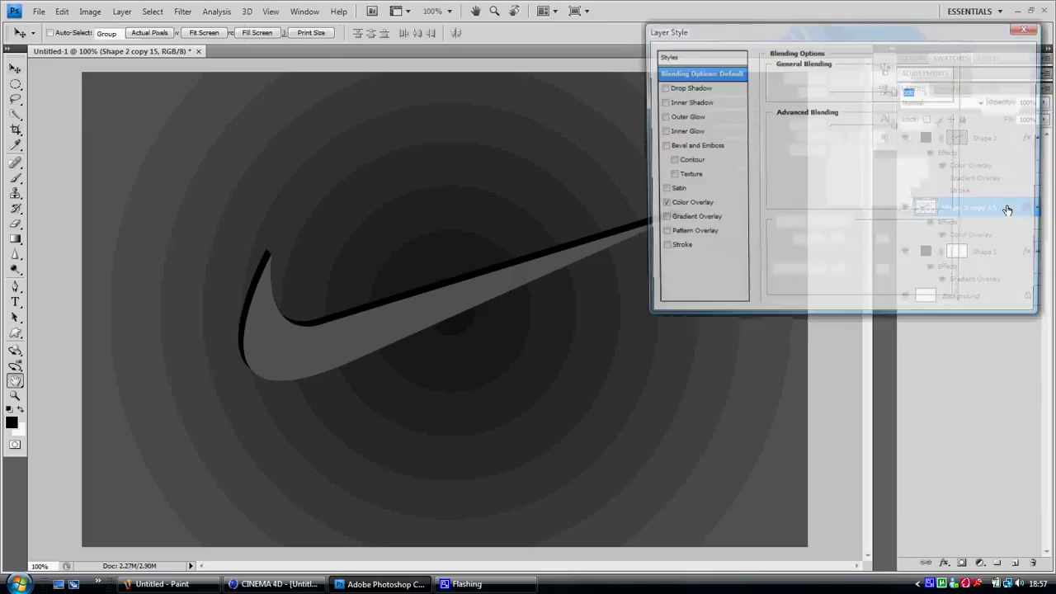
key(Escape)
click(1009, 137)
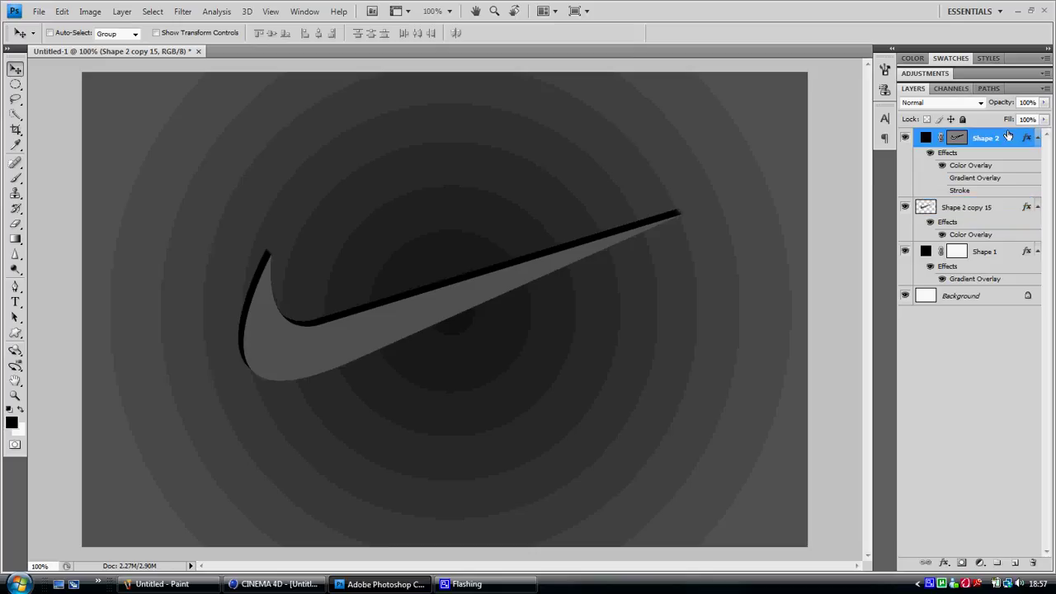
Change Shape 2's colour overlay to orange.
double_click(1007, 137)
click(691, 203)
click(912, 78)
drag(908, 313, 909, 308)
click(875, 176)
key(Return)
key(Return)
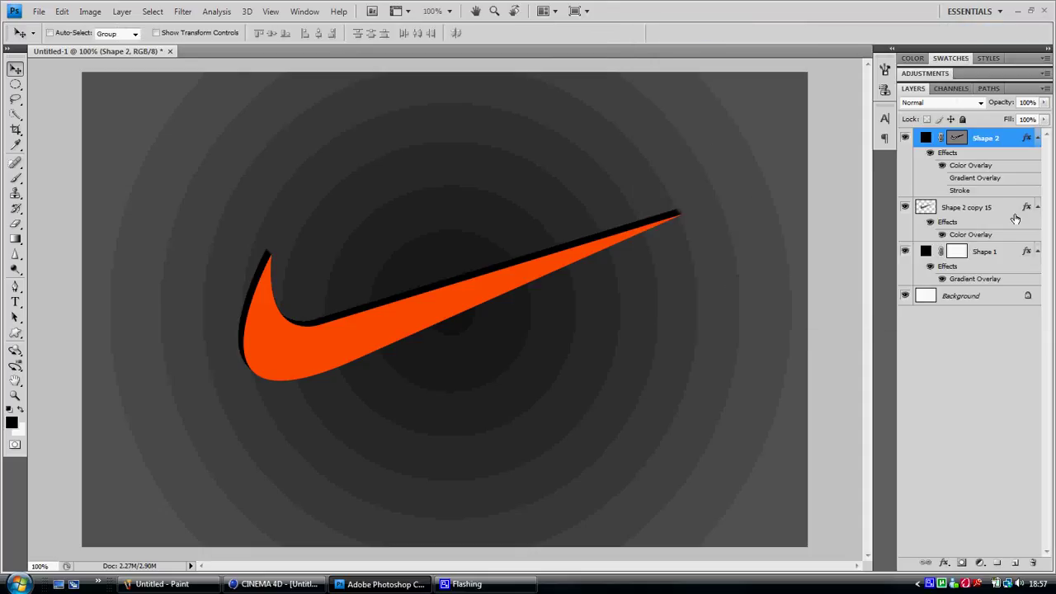
Set Shape 2 copy 15's overlay to near-black 111111 and add a stroke.
double_click(1008, 210)
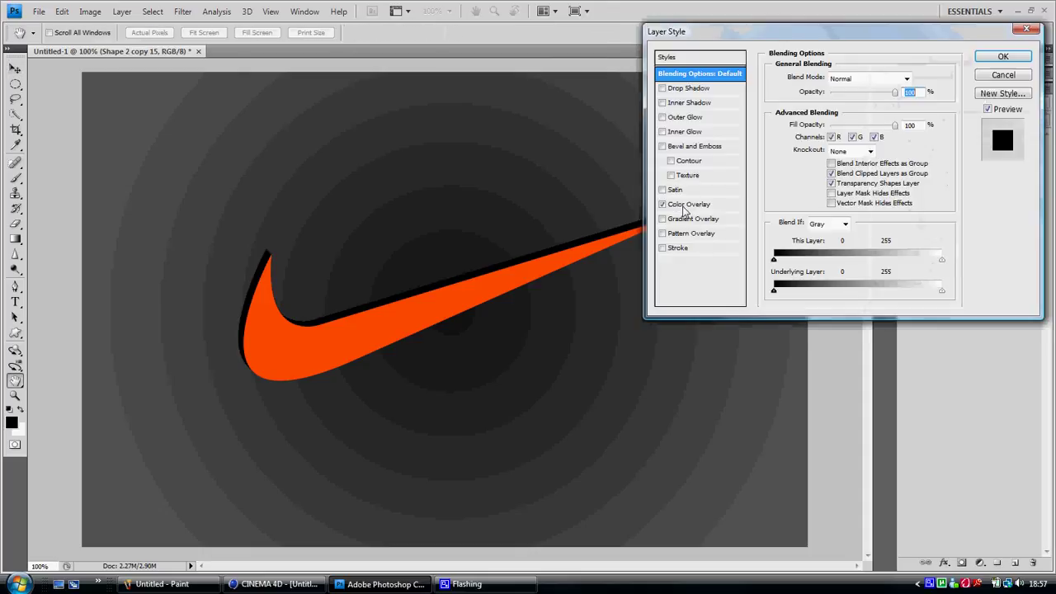
click(684, 205)
click(912, 78)
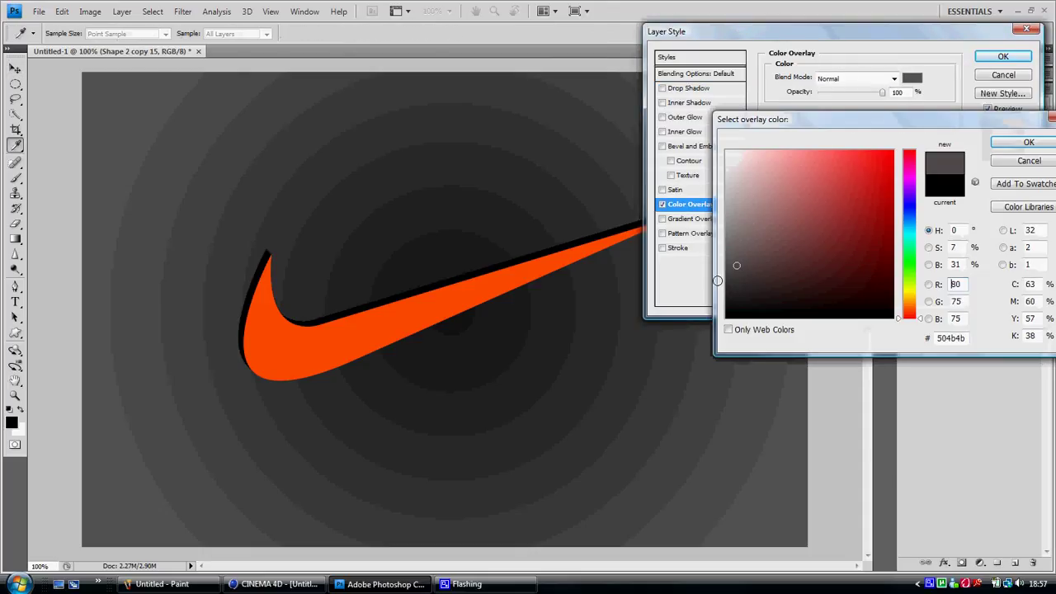
click(771, 275)
click(726, 307)
click(1029, 142)
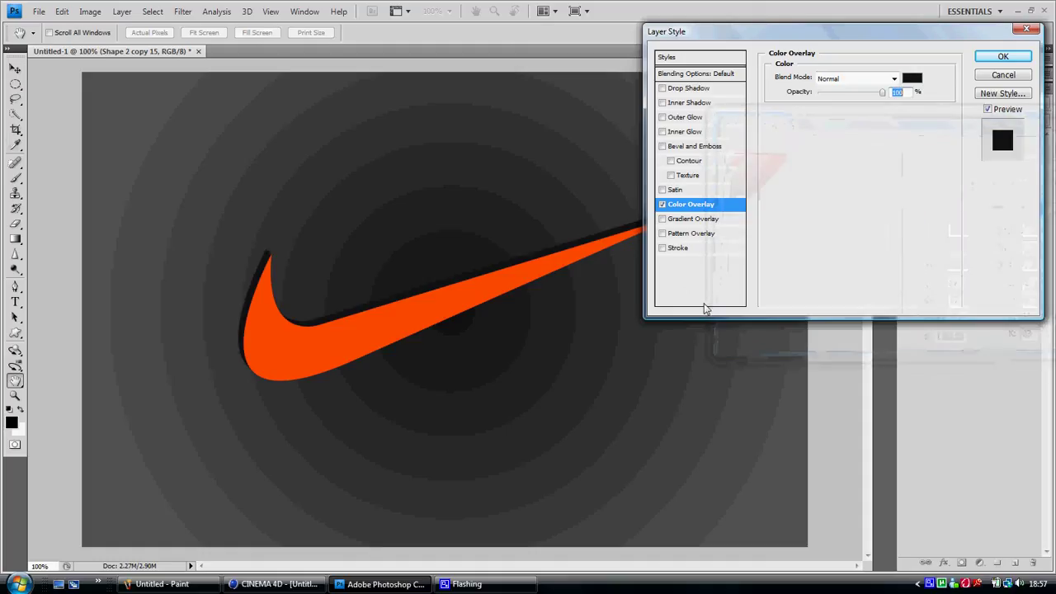
click(677, 248)
key(Return)
Give the orange swoosh a 3 px black stroke.
double_click(1011, 137)
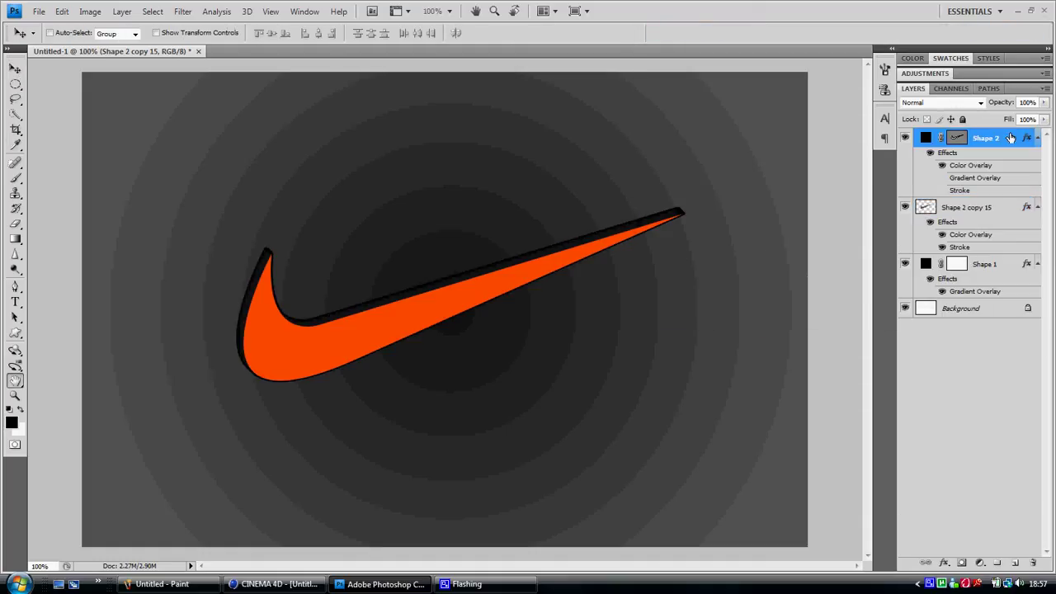
click(685, 251)
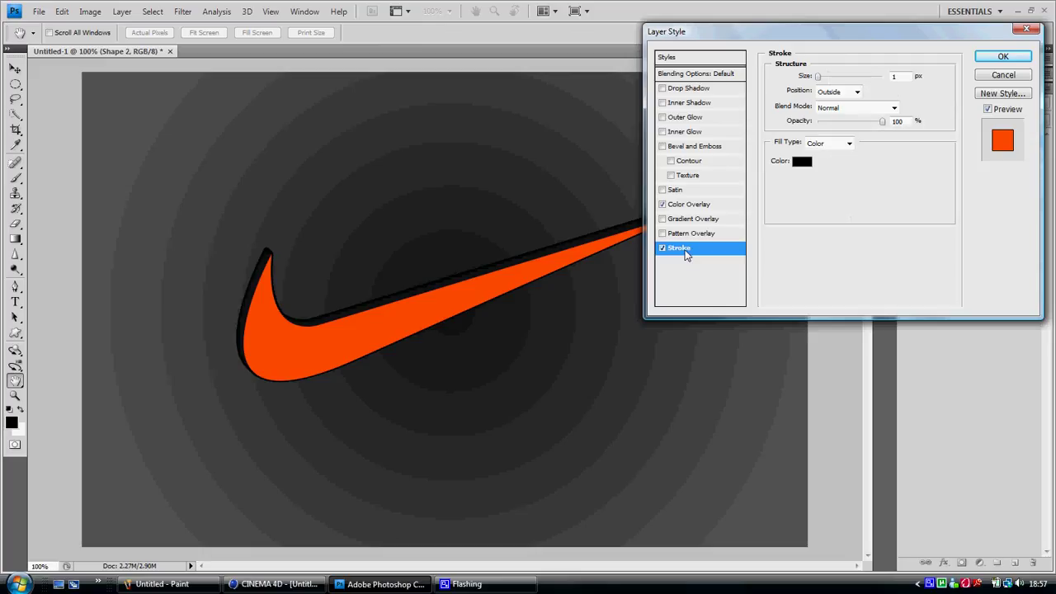
text(3)
key(Return)
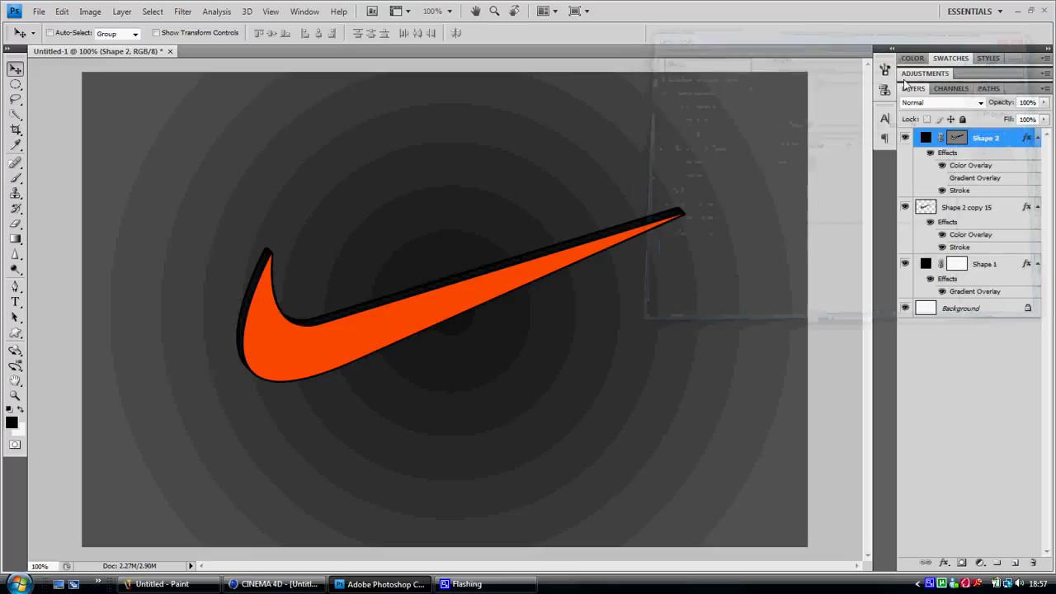
Merge Shape 2 with Shape 2 copy 15 and shift the result slightly right.
shift+click(998, 206)
right_click(998, 206)
click(947, 490)
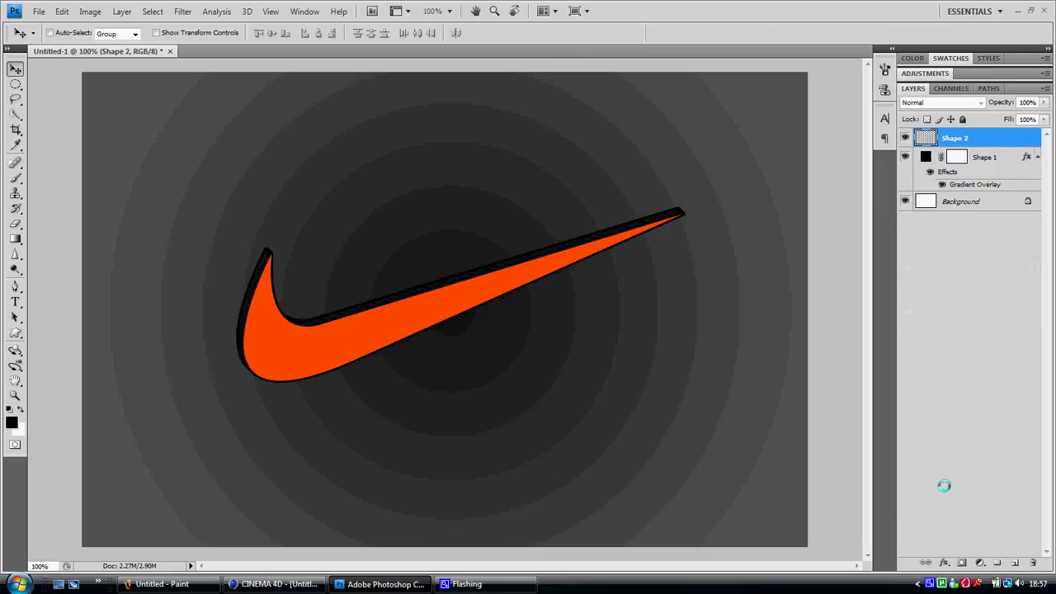
drag(344, 342, 365, 346)
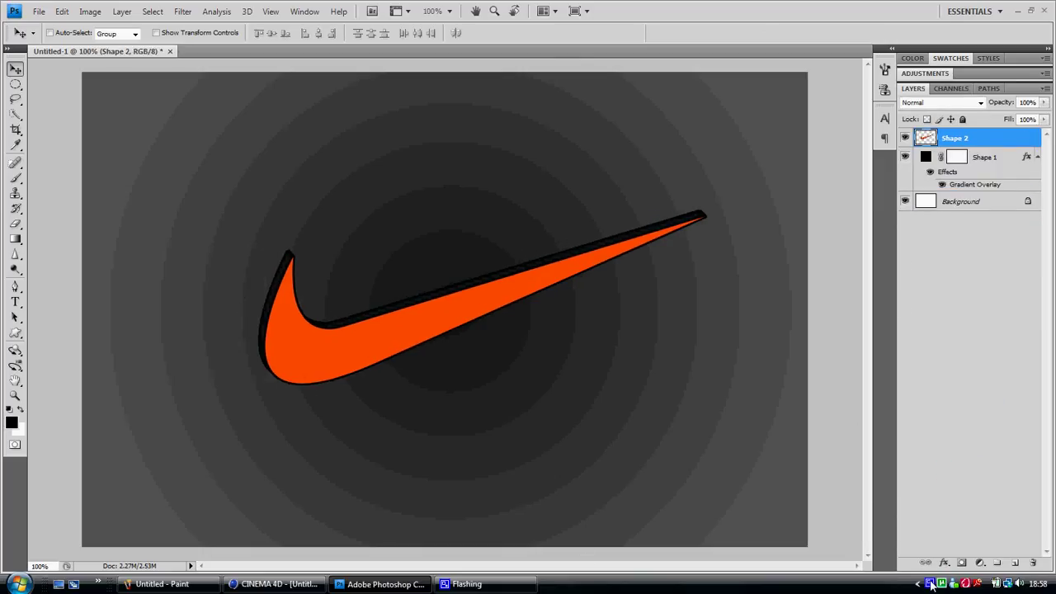